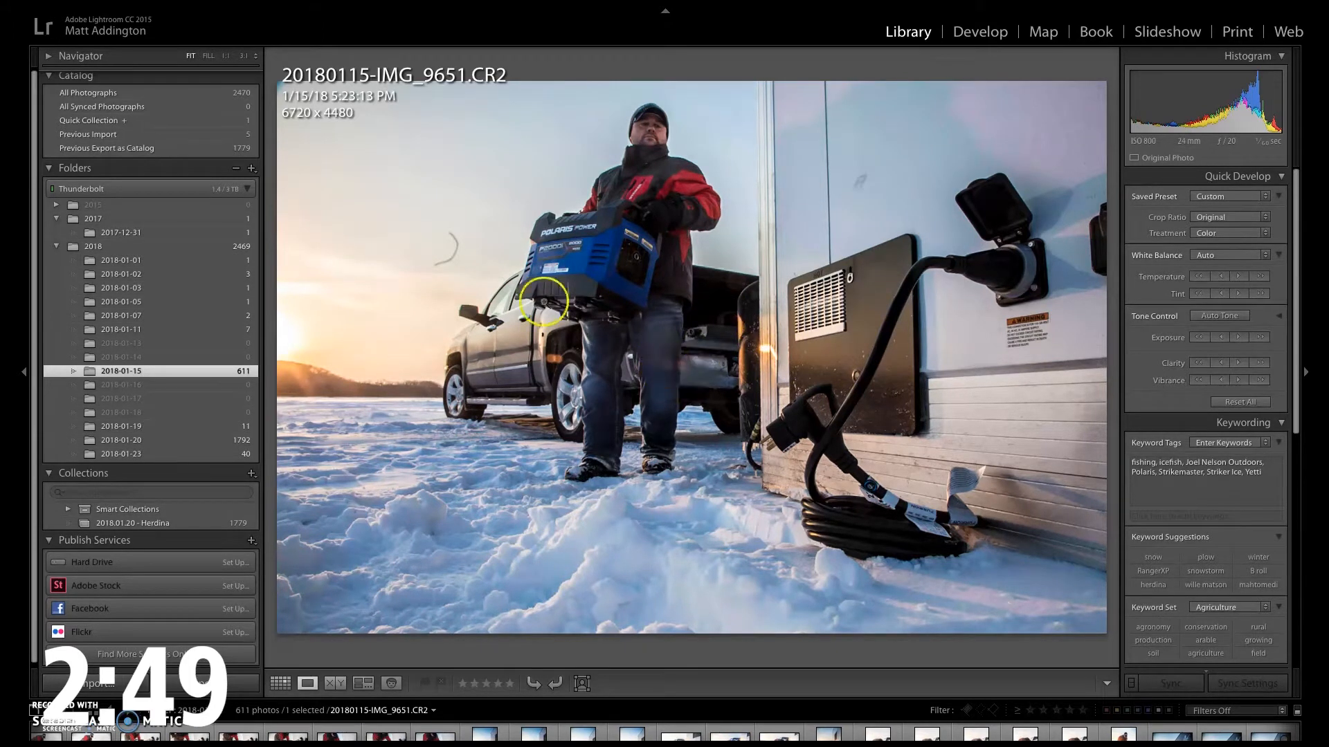
# - Zoom in on the curved mark in the sky of photo 20180115-IMG_9651.CR2 and bring the photo into Develop
pyautogui.click(454, 254)
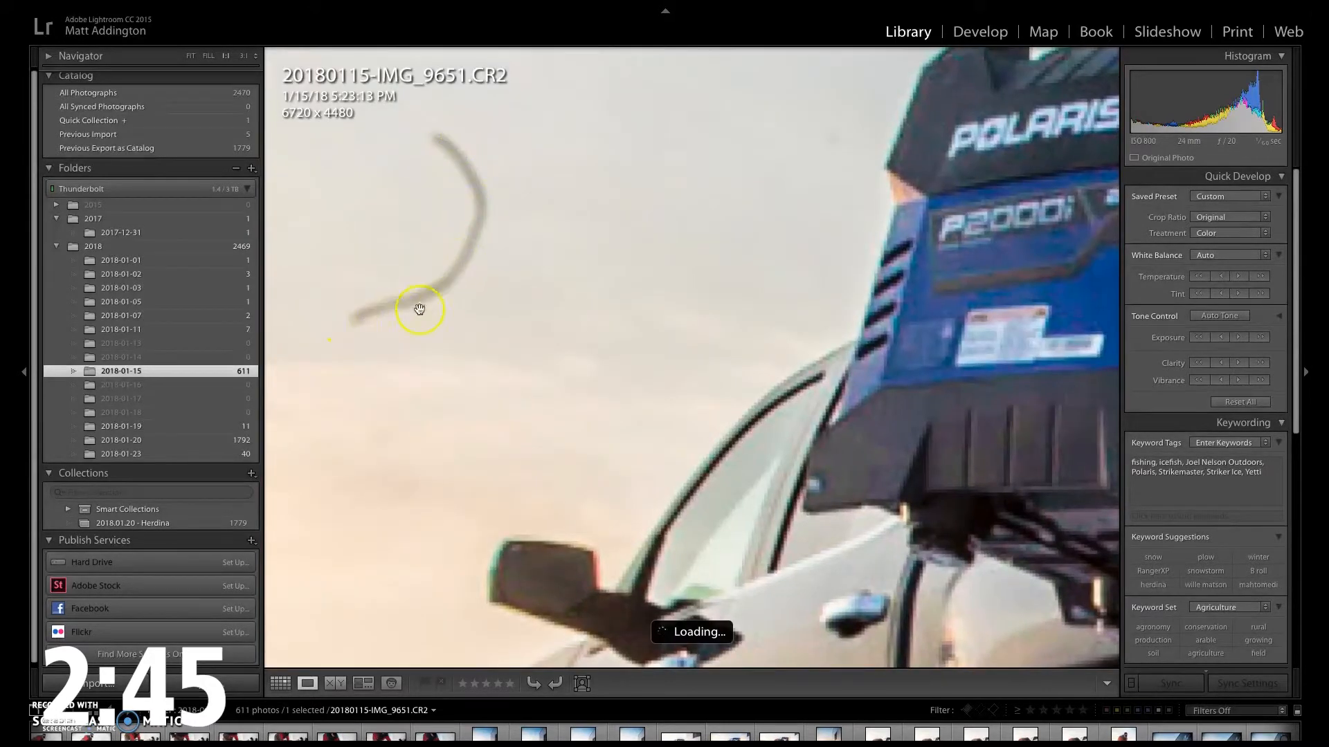
pyautogui.click(475, 228)
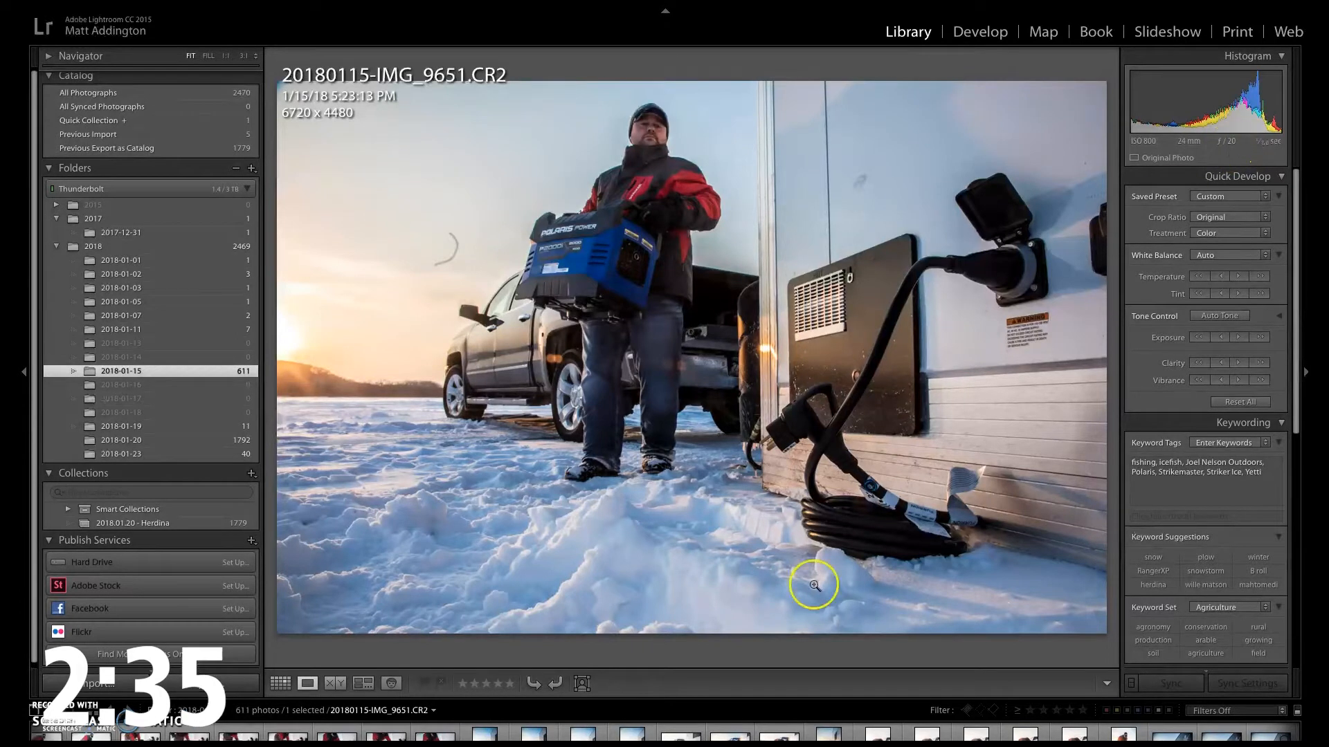
pyautogui.click(434, 257)
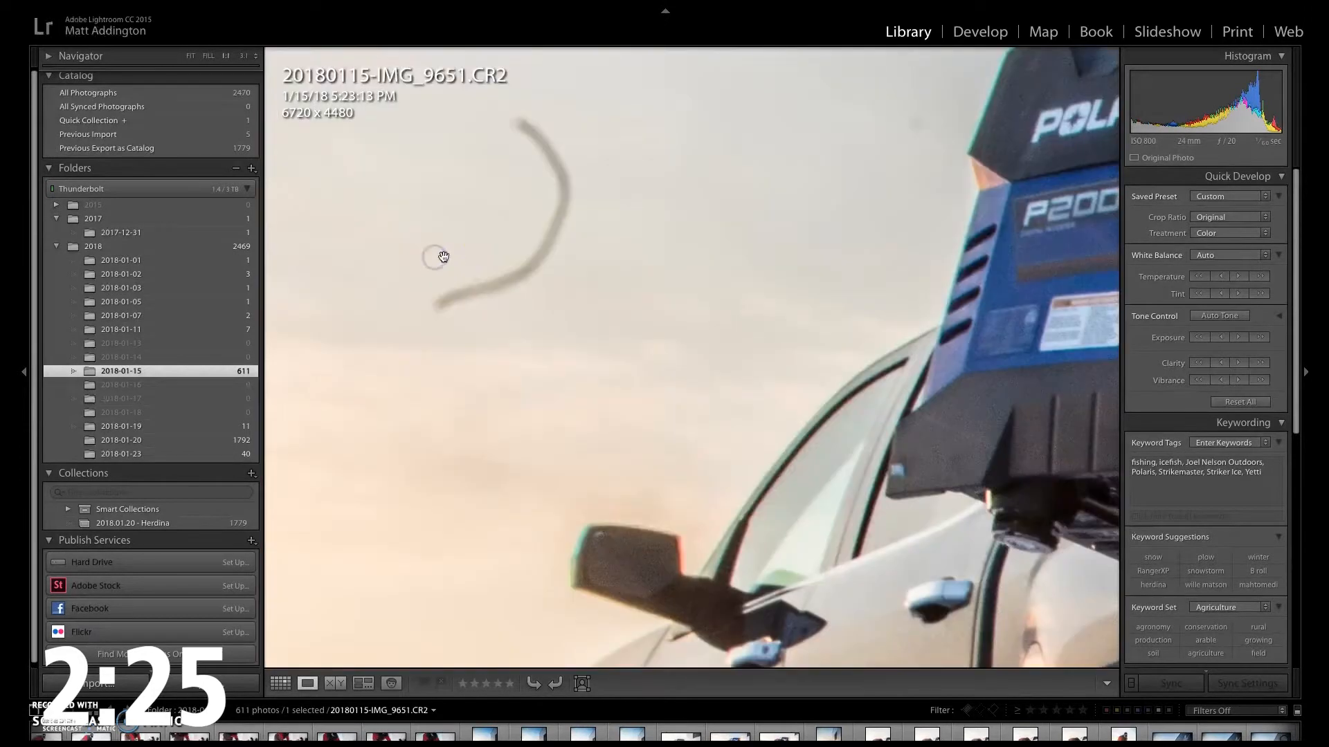
pyautogui.moveTo(485, 259); pyautogui.dragTo(661, 360)
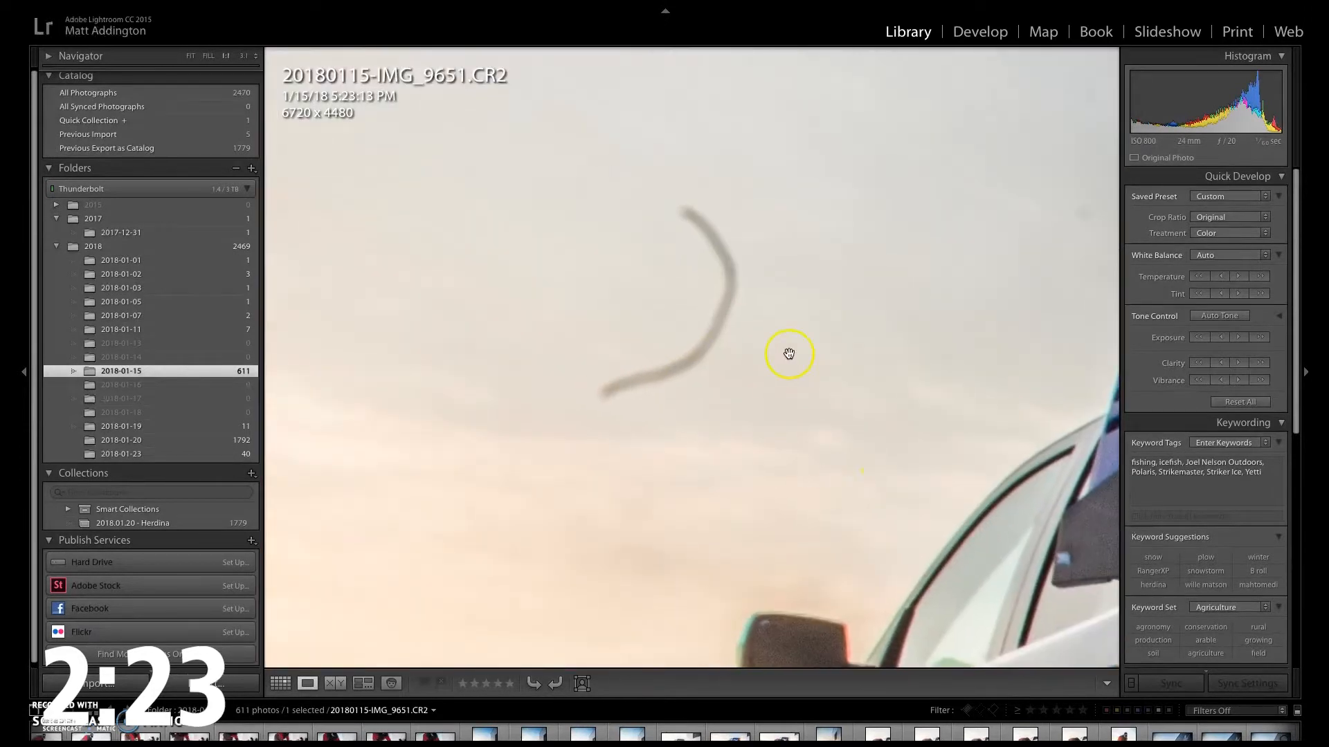
pyautogui.press('d')
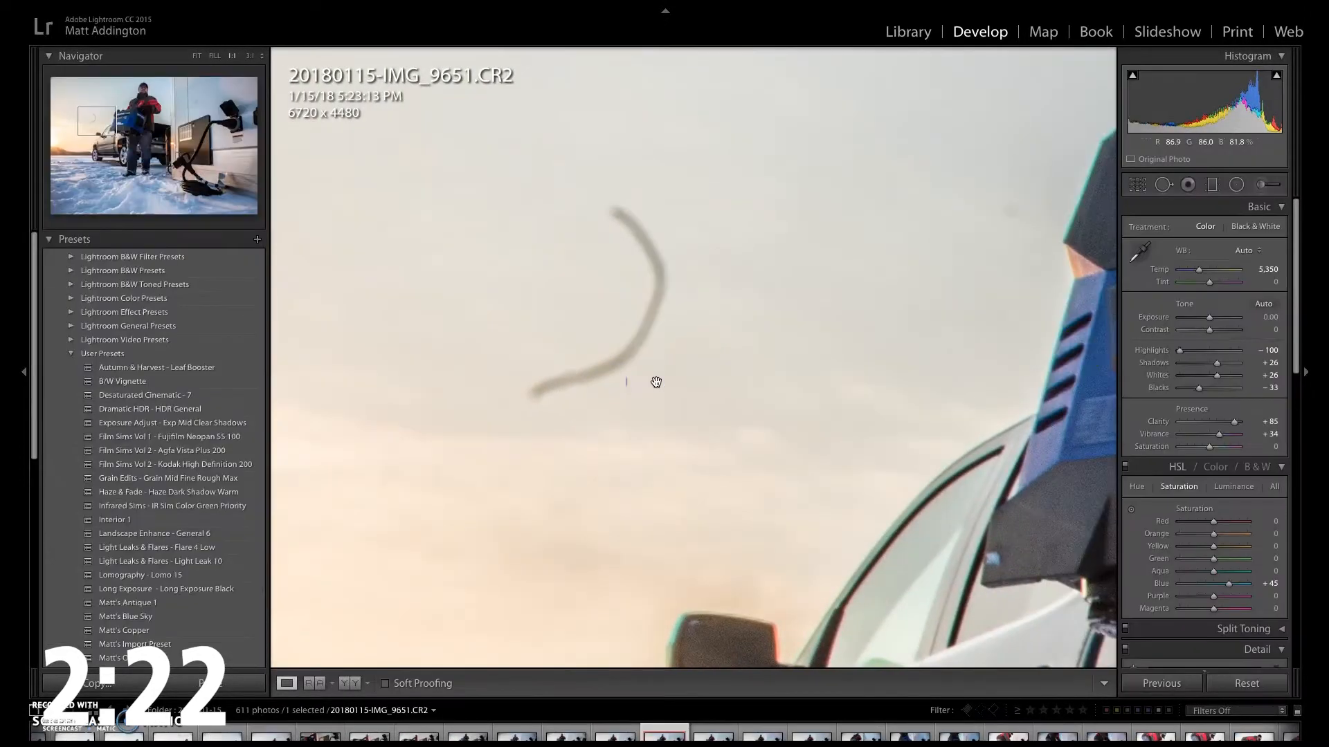
# - Activate Spot Removal in Heal mode with brush size 67 and feather 62
pyautogui.click(1164, 186)
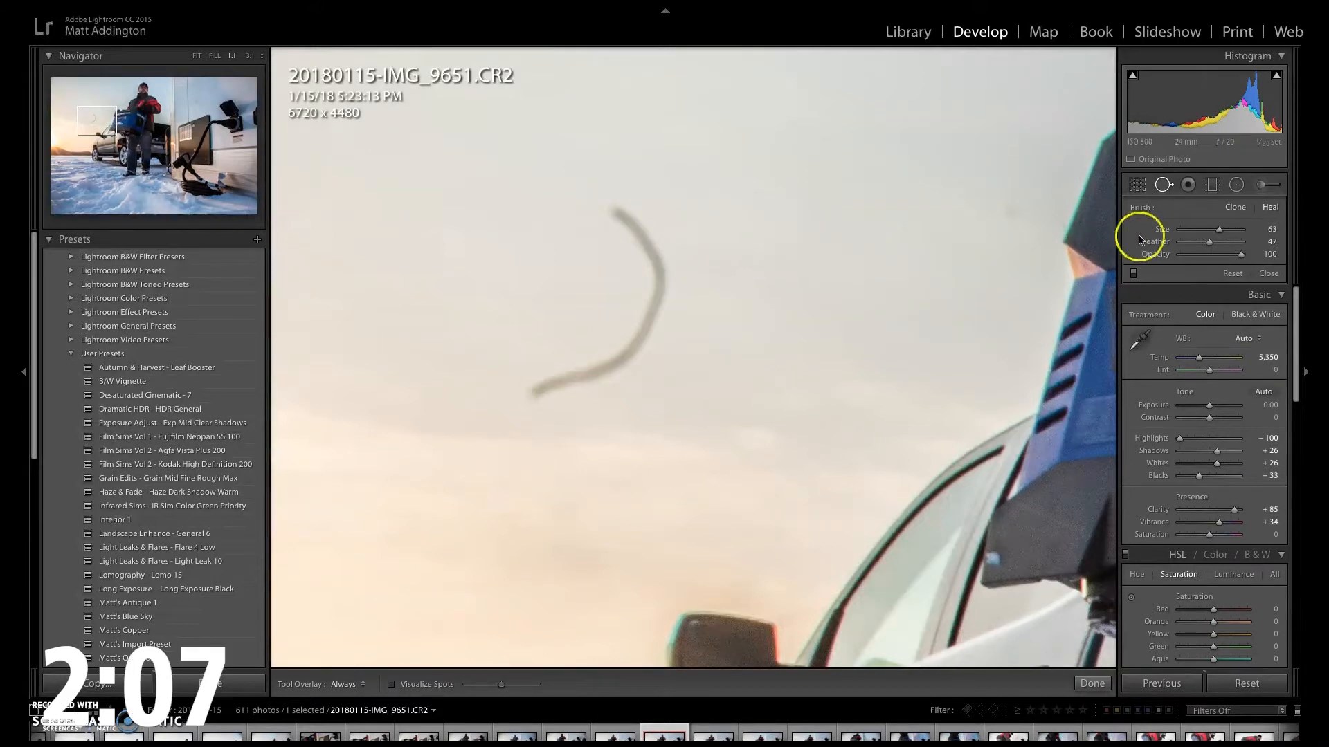
pyautogui.moveTo(1215, 227)
pyautogui.mouseDown()
pyautogui.moveTo(1202, 229)
pyautogui.moveTo(1243, 246)
pyautogui.moveTo(1224, 245)
pyautogui.mouseUp()
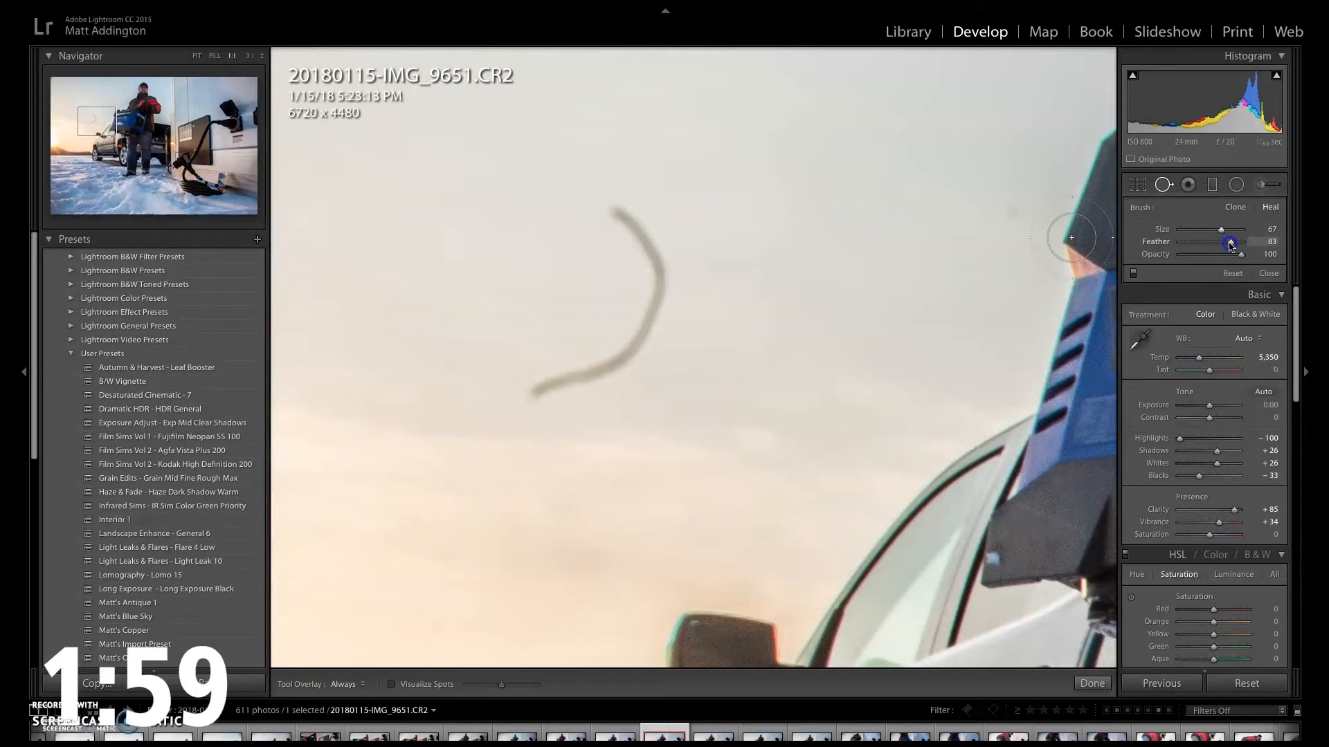
pyautogui.moveTo(1231, 245); pyautogui.dragTo(1218, 245)
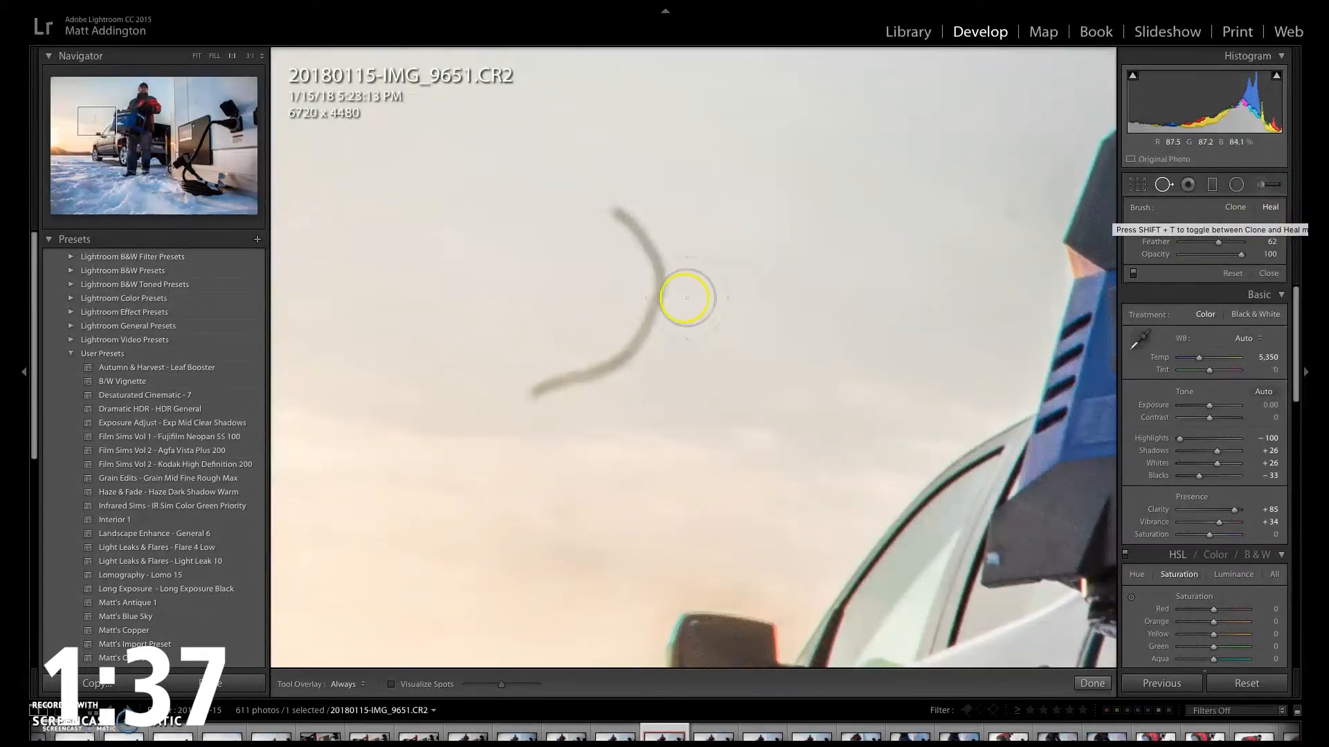
# - Heal the whole curved mark in the sky with one stroke along it at brush size 52, and close Spot Removal
pyautogui.moveTo(614, 201)
pyautogui.mouseDown()
pyautogui.moveTo(646, 249)
pyautogui.moveTo(513, 396)
pyautogui.mouseUp()
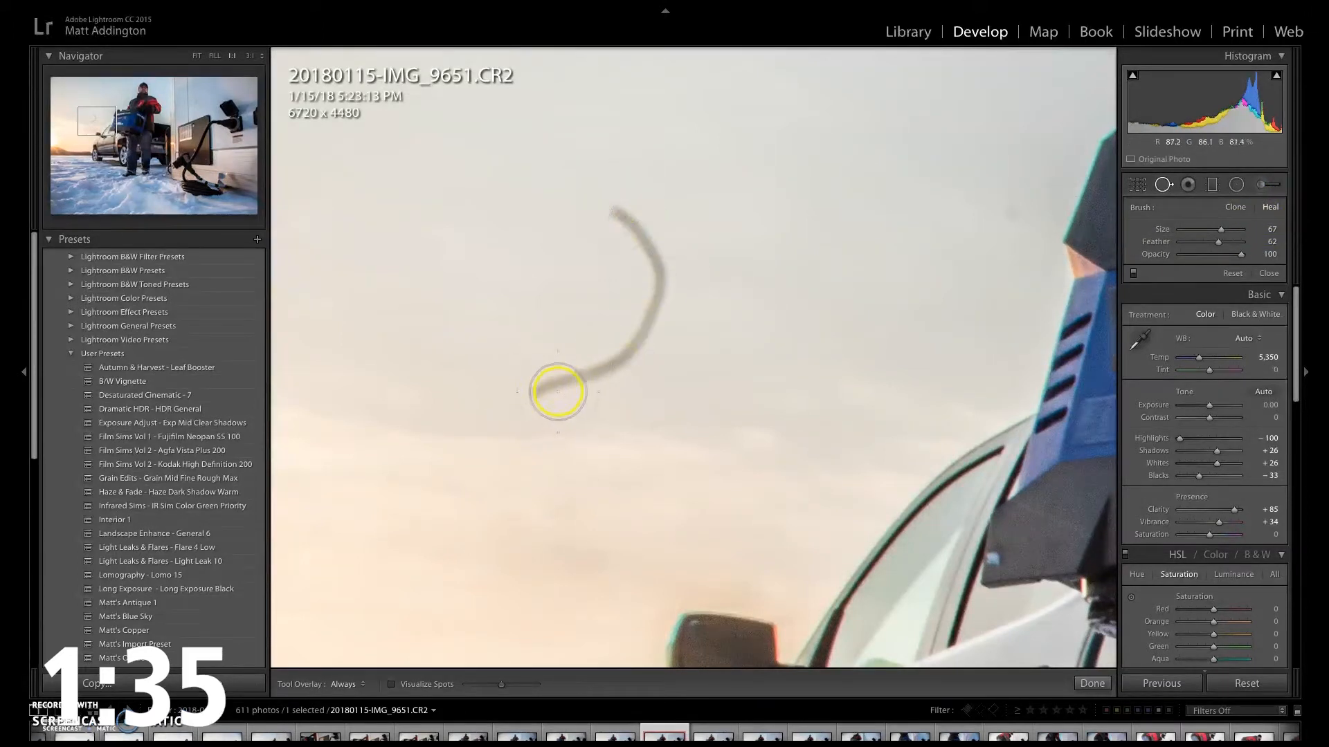
pyautogui.click(1235, 209)
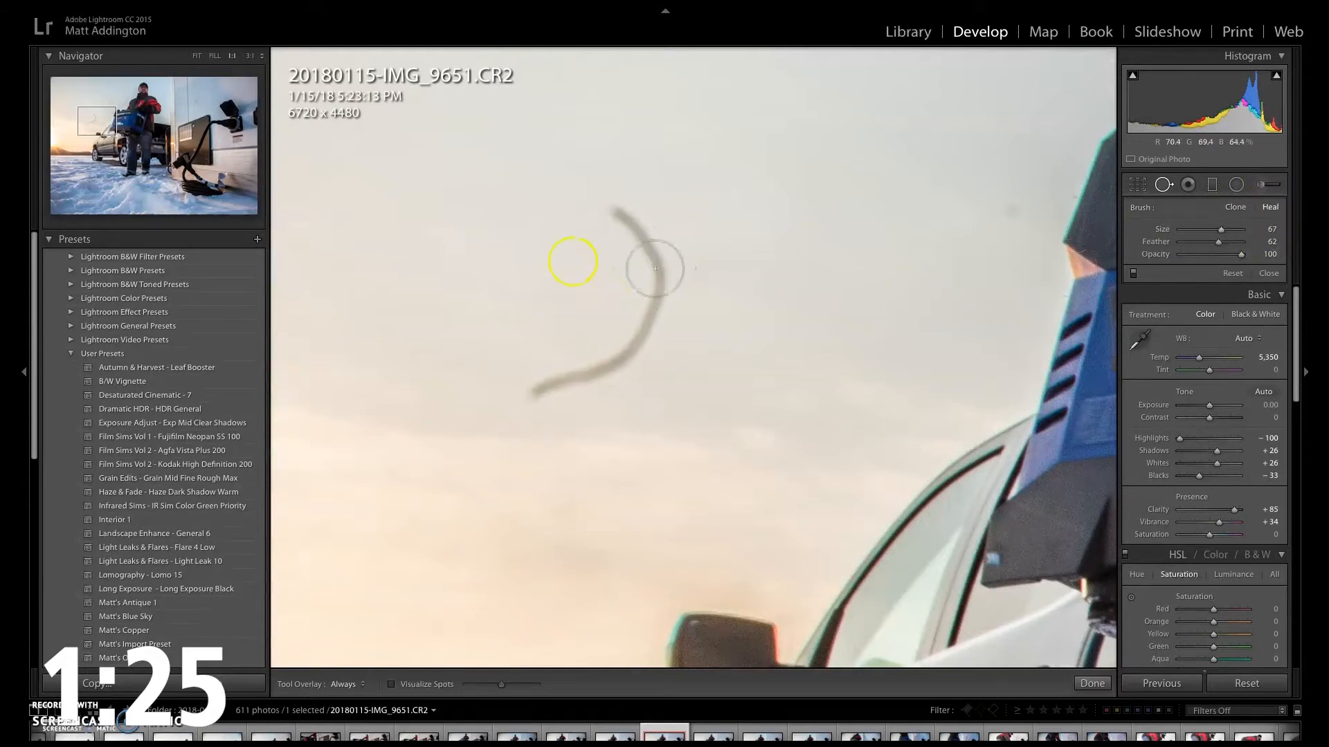
pyautogui.press('[')
pyautogui.press(']')
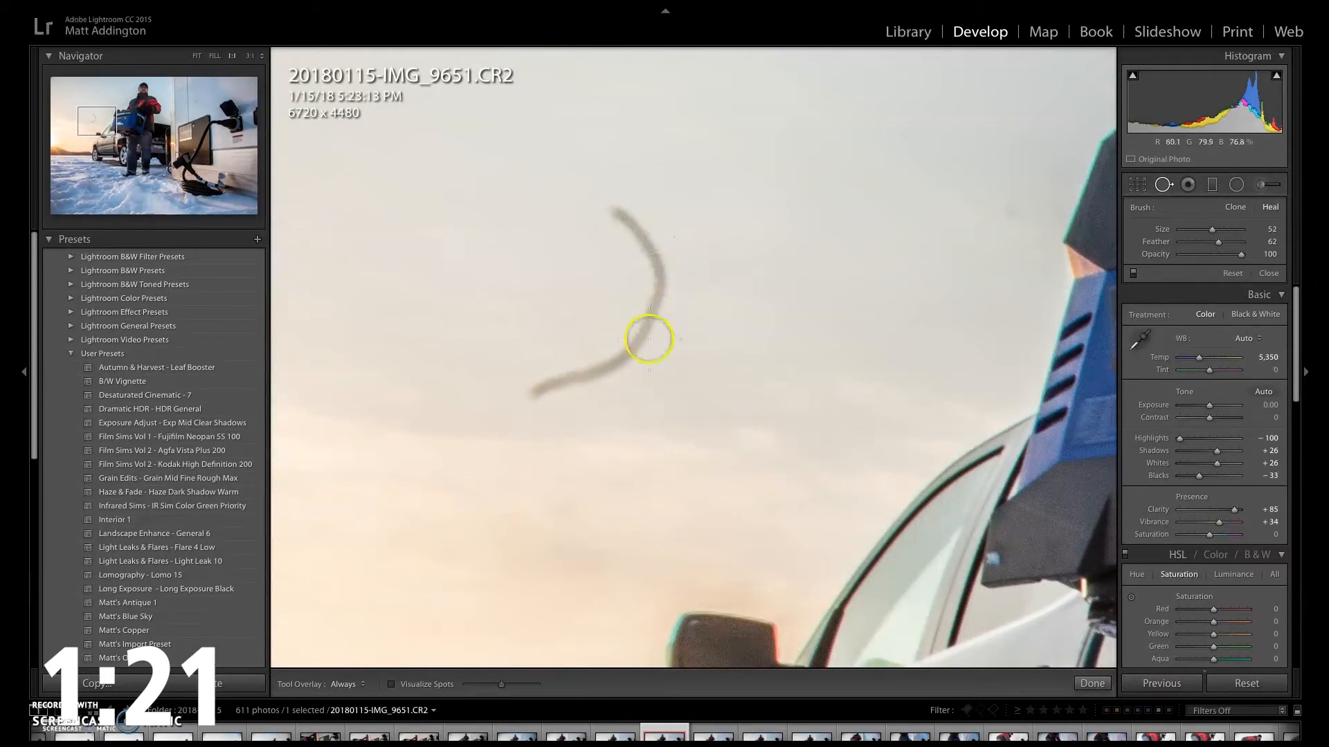
pyautogui.moveTo(613, 212)
pyautogui.mouseDown()
pyautogui.moveTo(661, 249)
pyautogui.moveTo(665, 279)
pyautogui.moveTo(606, 358)
pyautogui.moveTo(528, 388)
pyautogui.mouseUp()
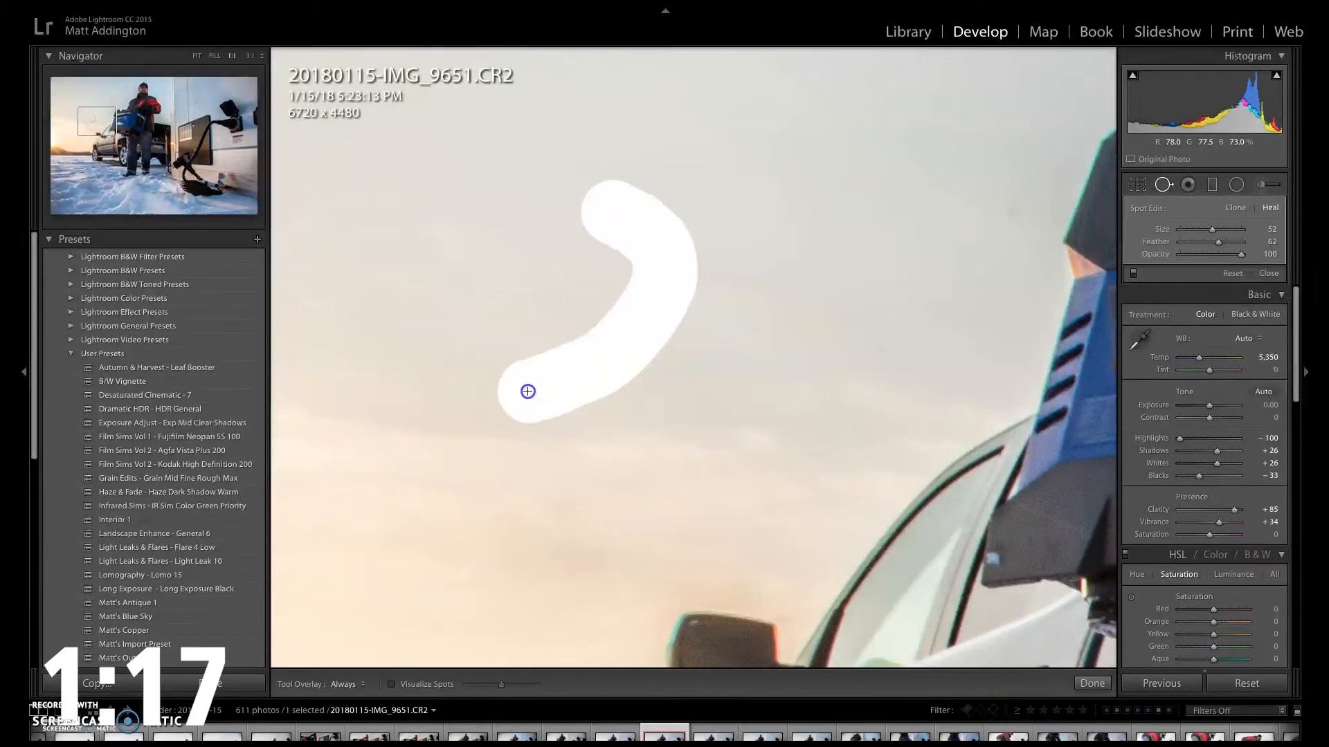
pyautogui.click(542, 378)
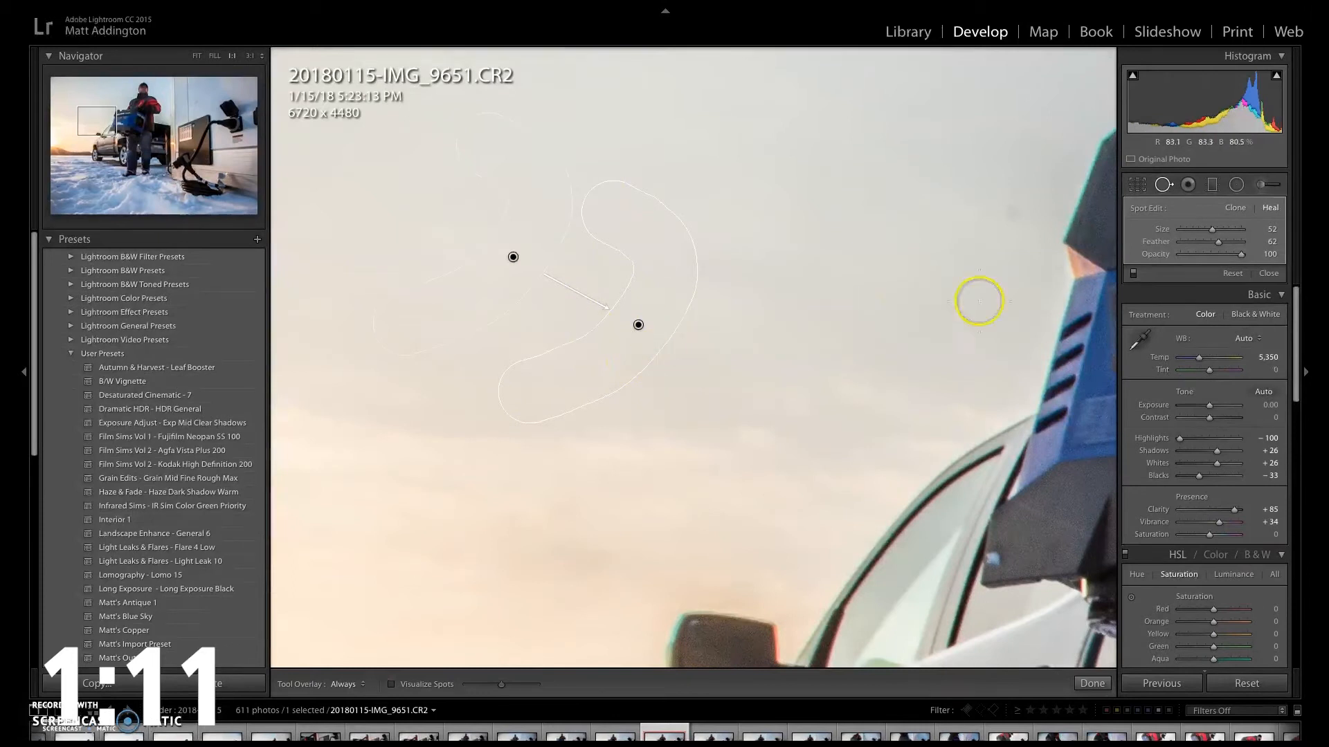
pyautogui.click(1160, 187)
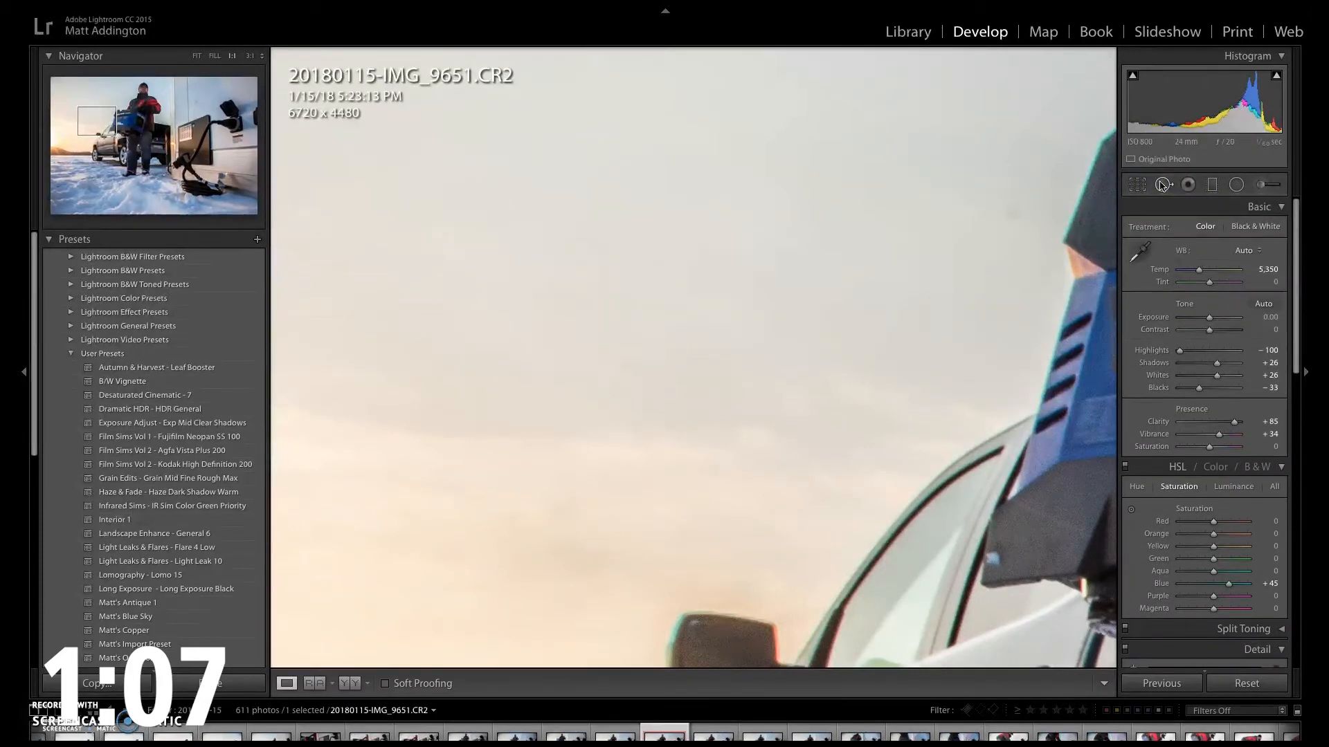
# - Heal the spot on the white trailer wall above the black hatch using Spot Removal at brush size 76
pyautogui.click(1162, 184)
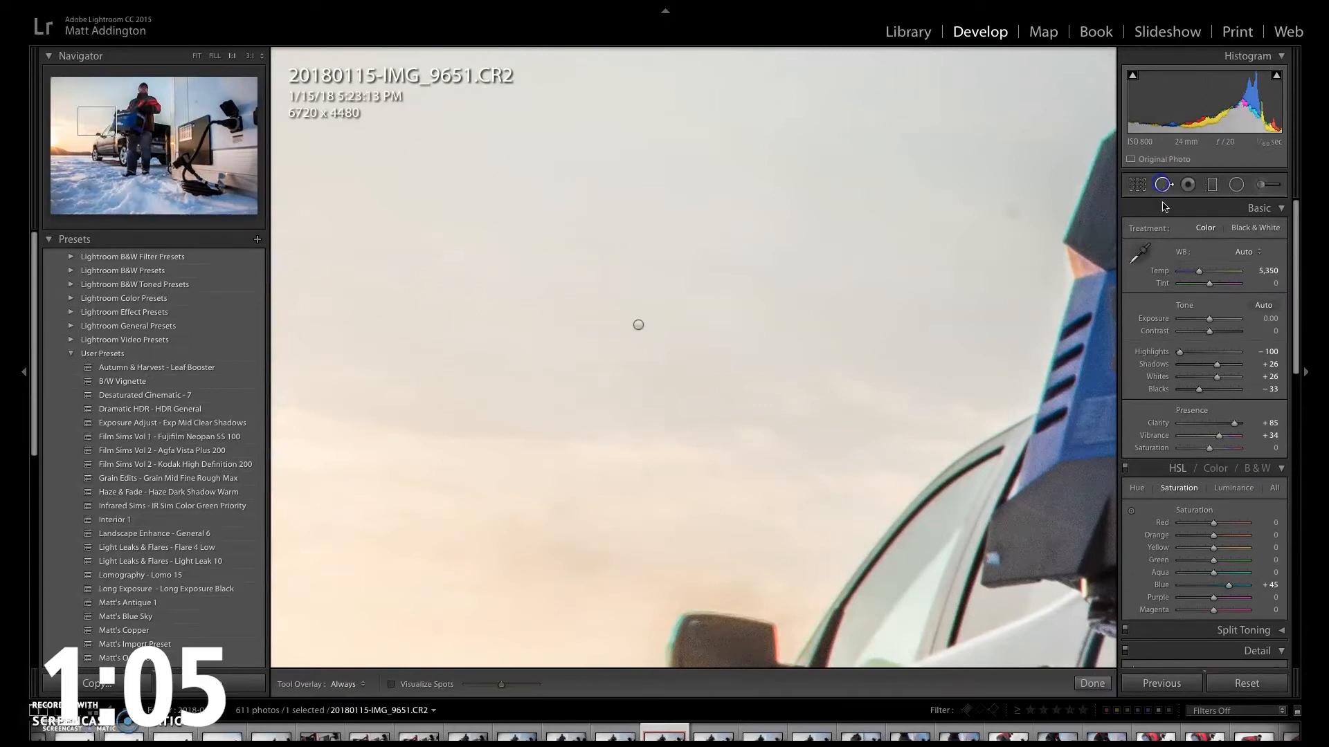
pyautogui.press('z')
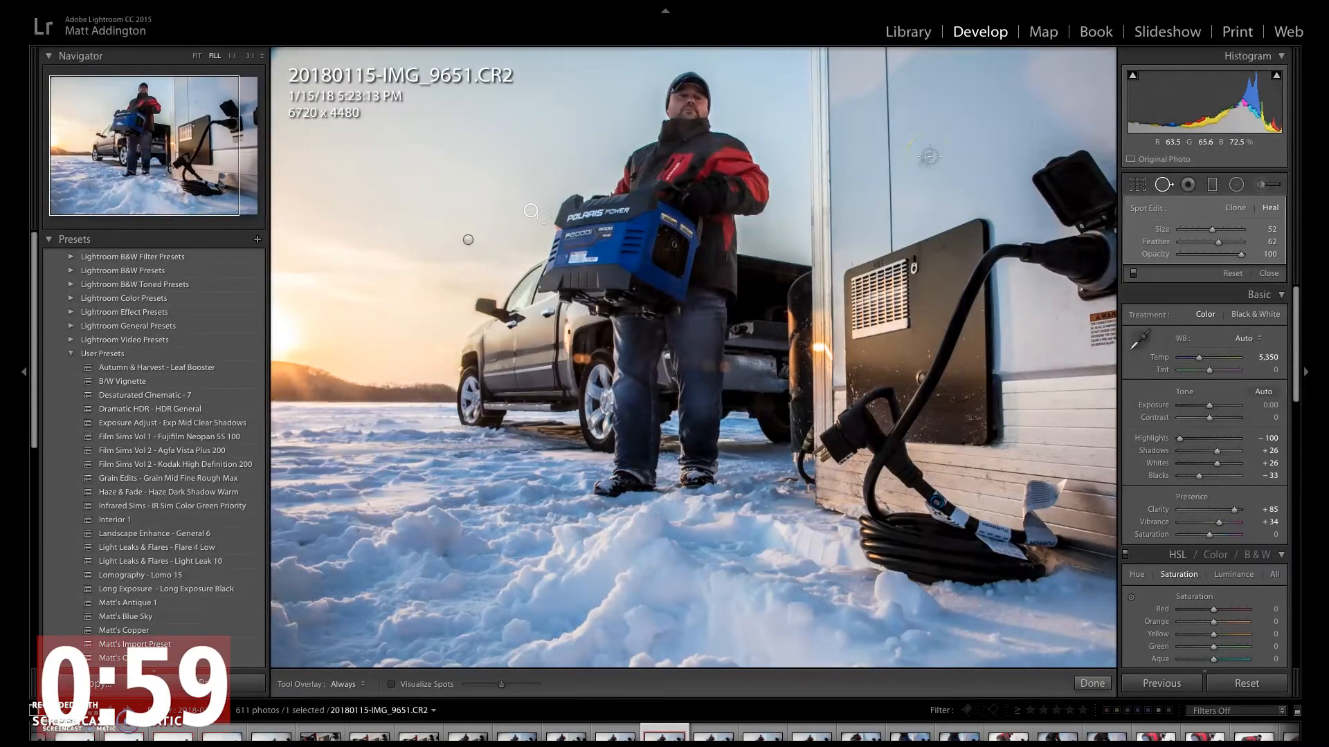
pyautogui.scroll(3, 930, 155)
pyautogui.moveTo(929, 156); pyautogui.dragTo(919, 169)
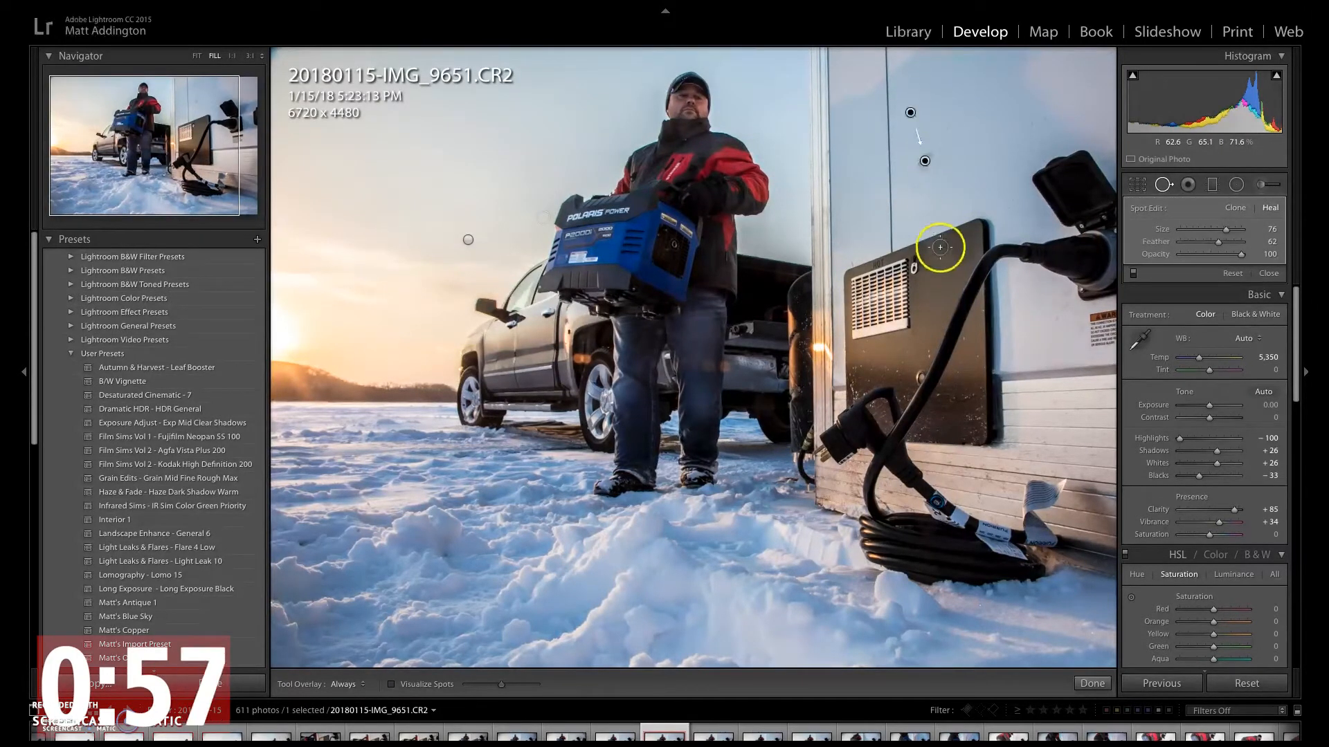
# - Open the bridal party photo 20180120-IMG_8351.CR2 from the 2018-01-20 folder and show the whole image
pyautogui.press('g')
pyautogui.click(187, 442)
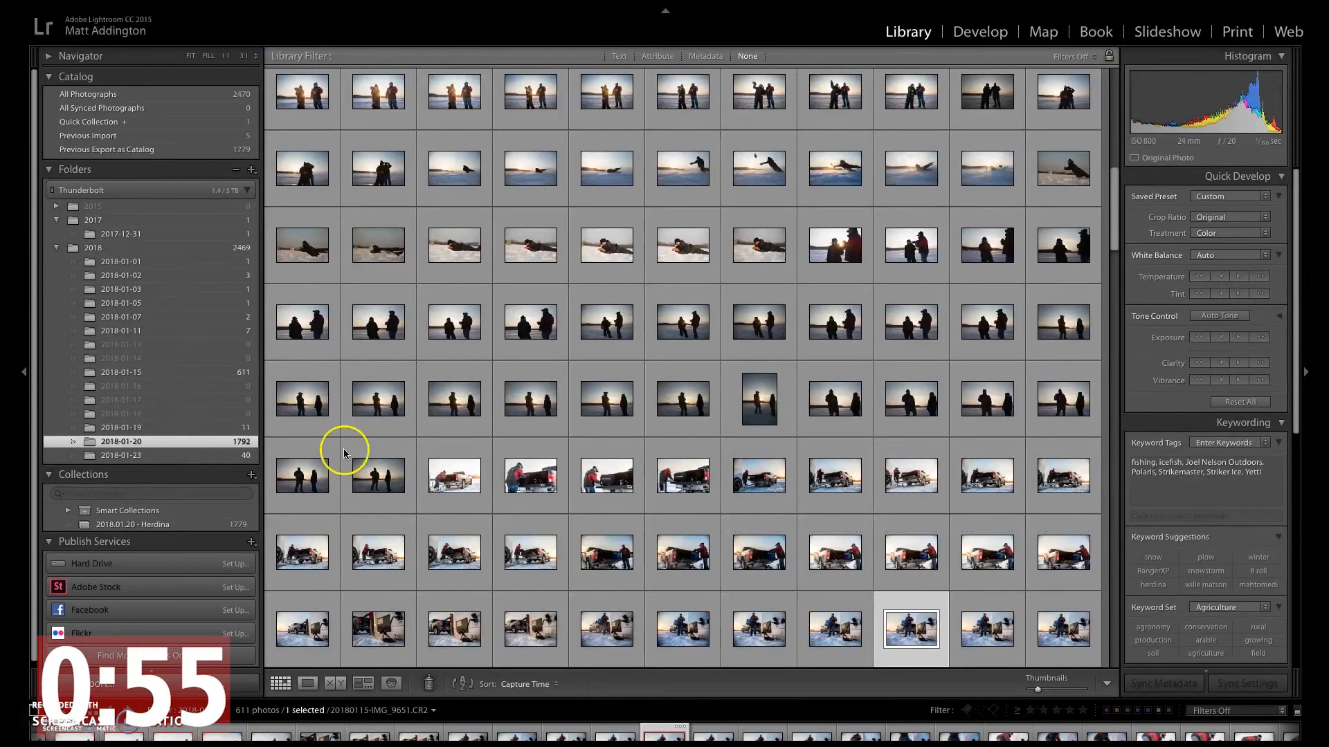
pyautogui.moveTo(1115, 86); pyautogui.dragTo(1114, 263)
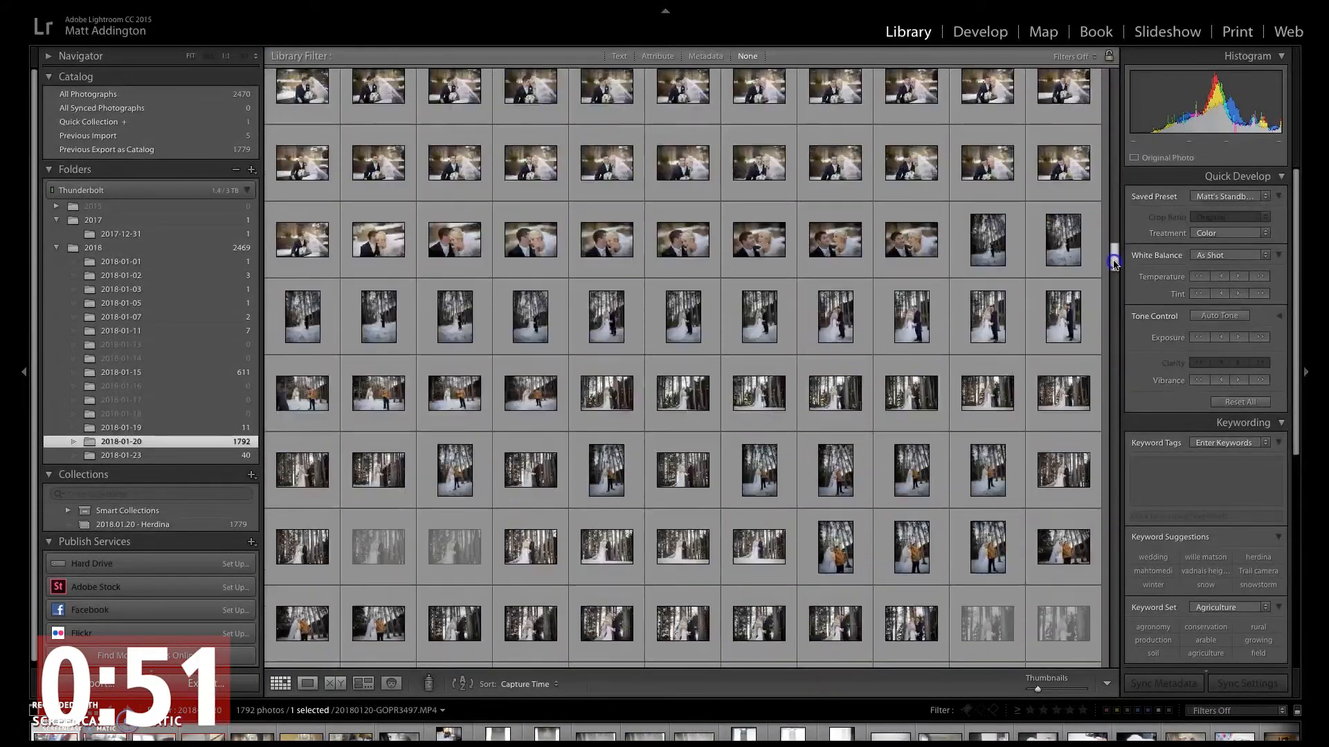
pyautogui.doubleClick(611, 491)
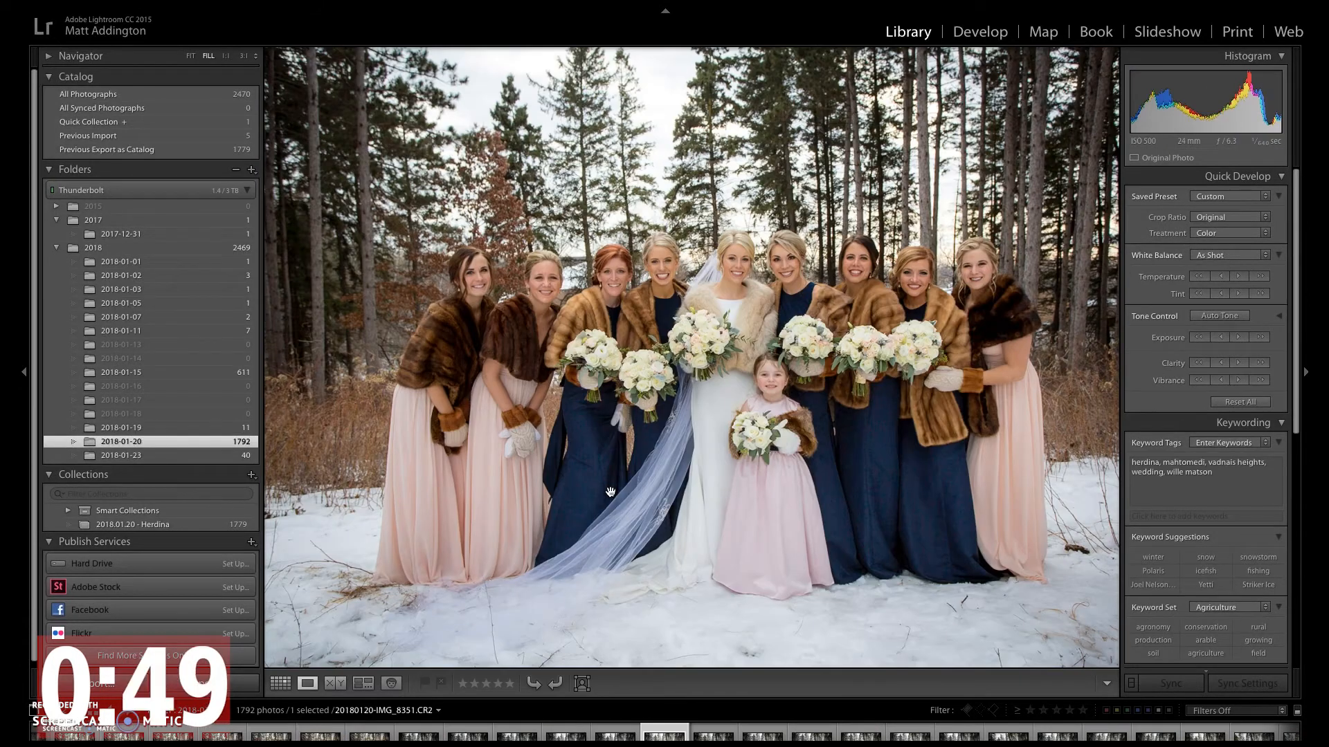
pyautogui.click(611, 491)
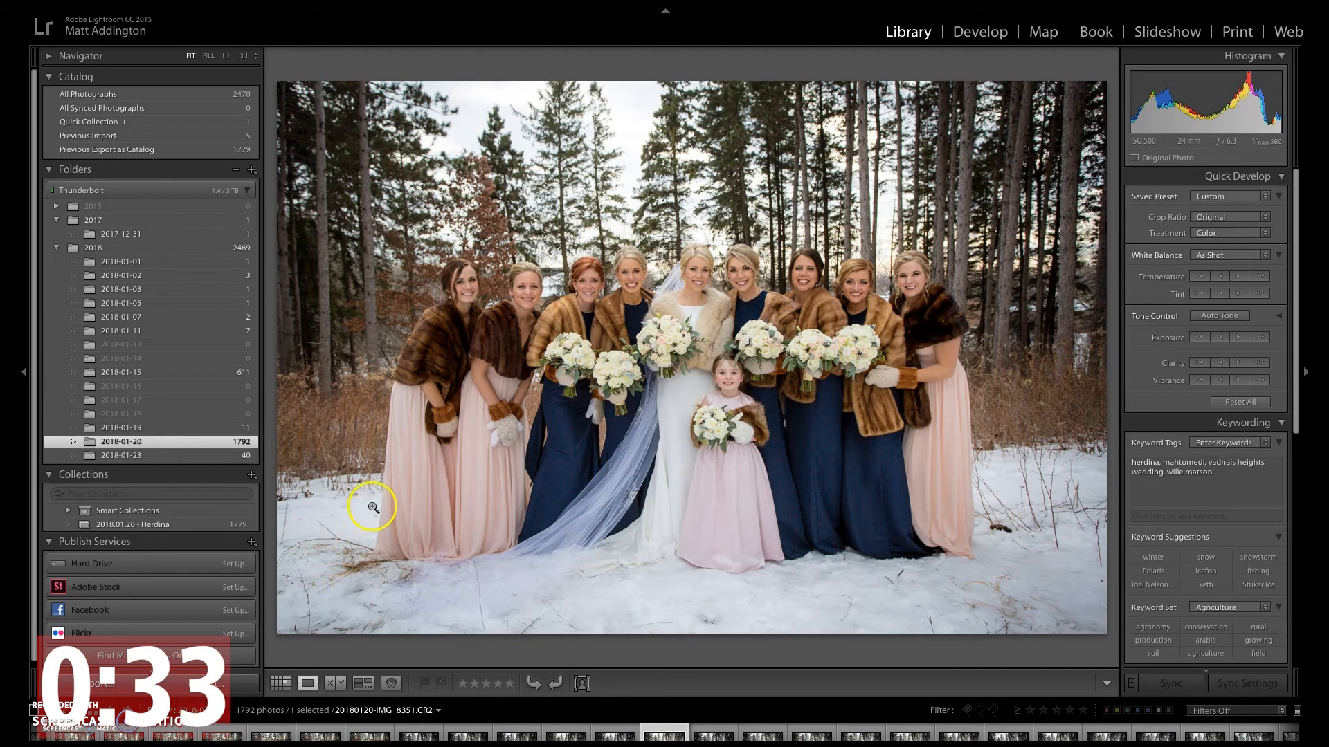
# - Heal the dark debris in the snow beside the rightmost bridesmaid at brush size 76, sampling from cleaner snow below it
pyautogui.click(981, 33)
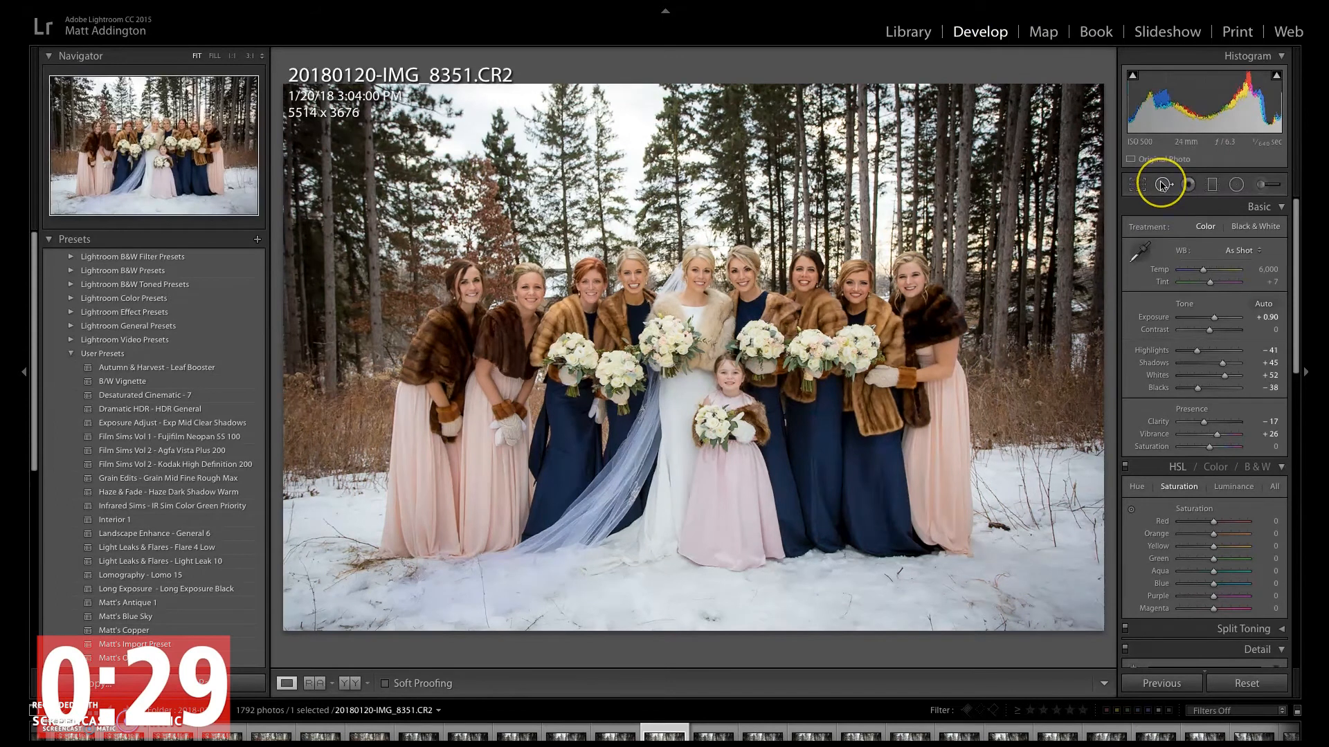
pyautogui.click(1162, 185)
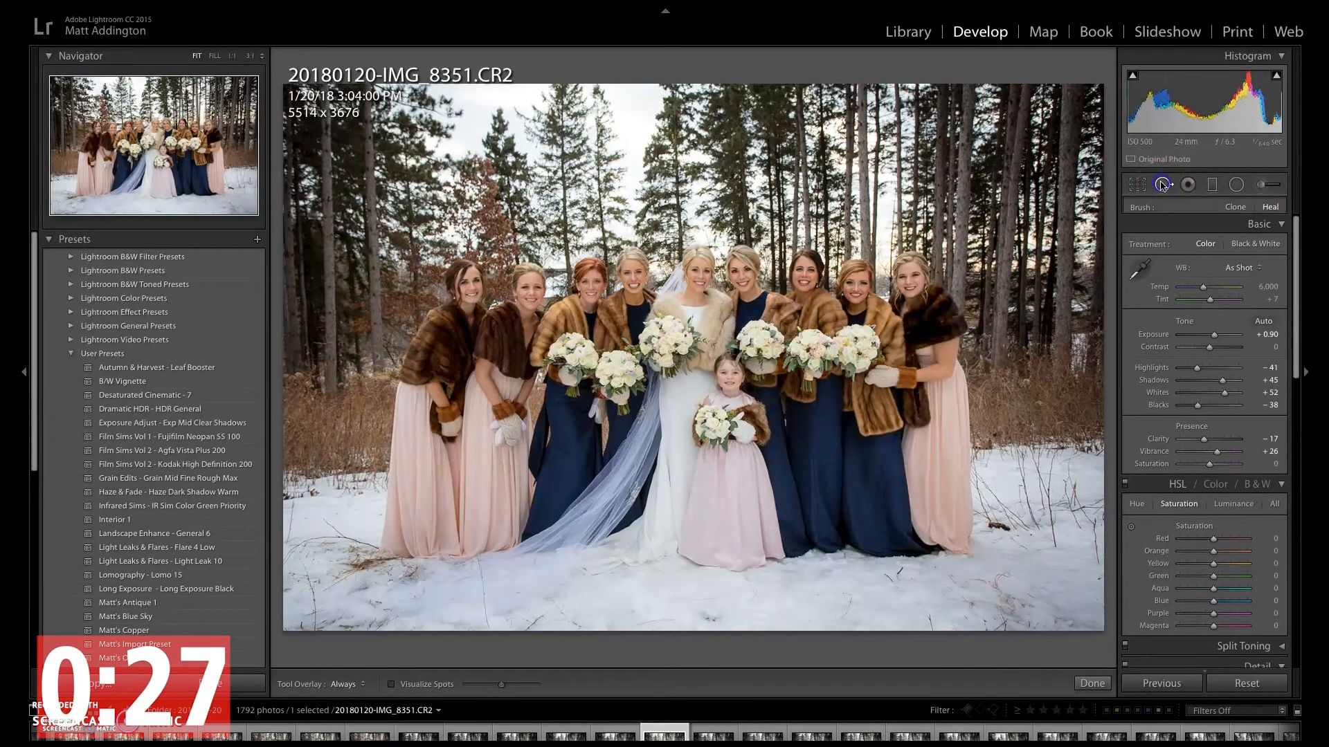
pyautogui.scroll(-5, 989, 531)
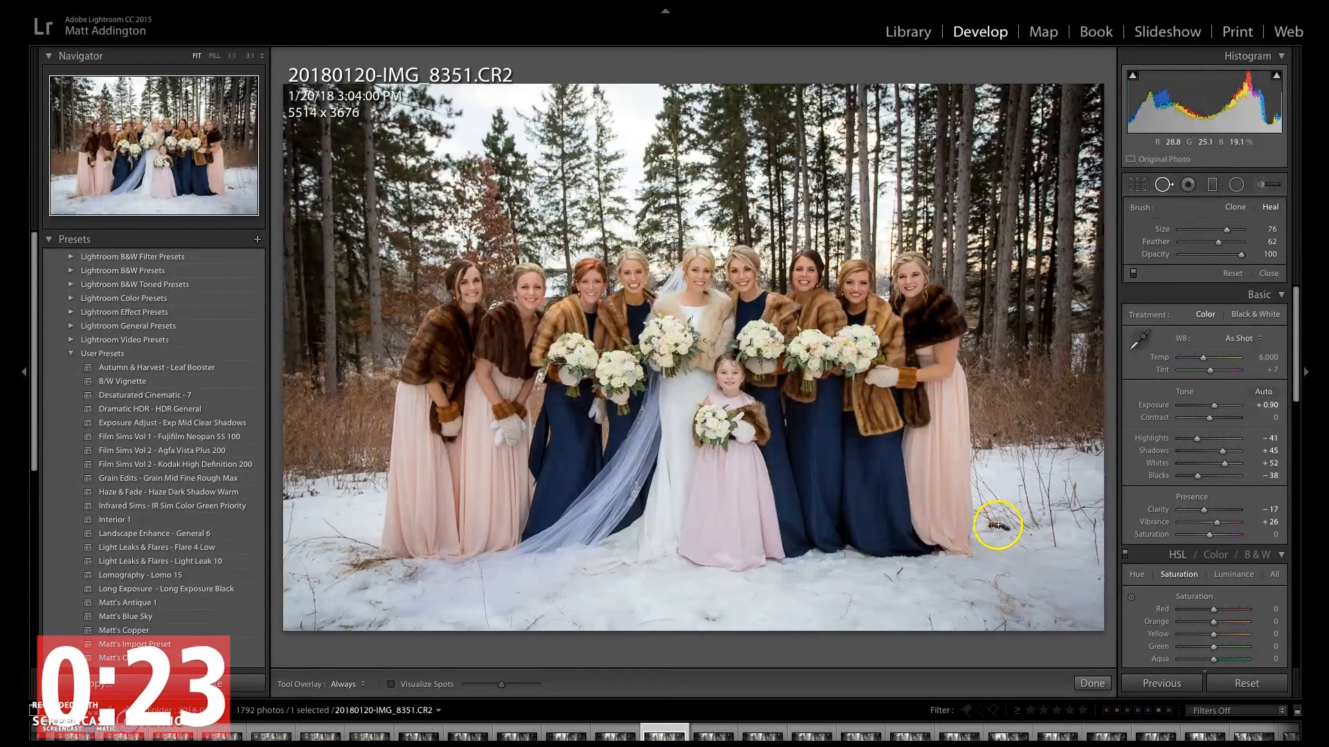
pyautogui.click(995, 528)
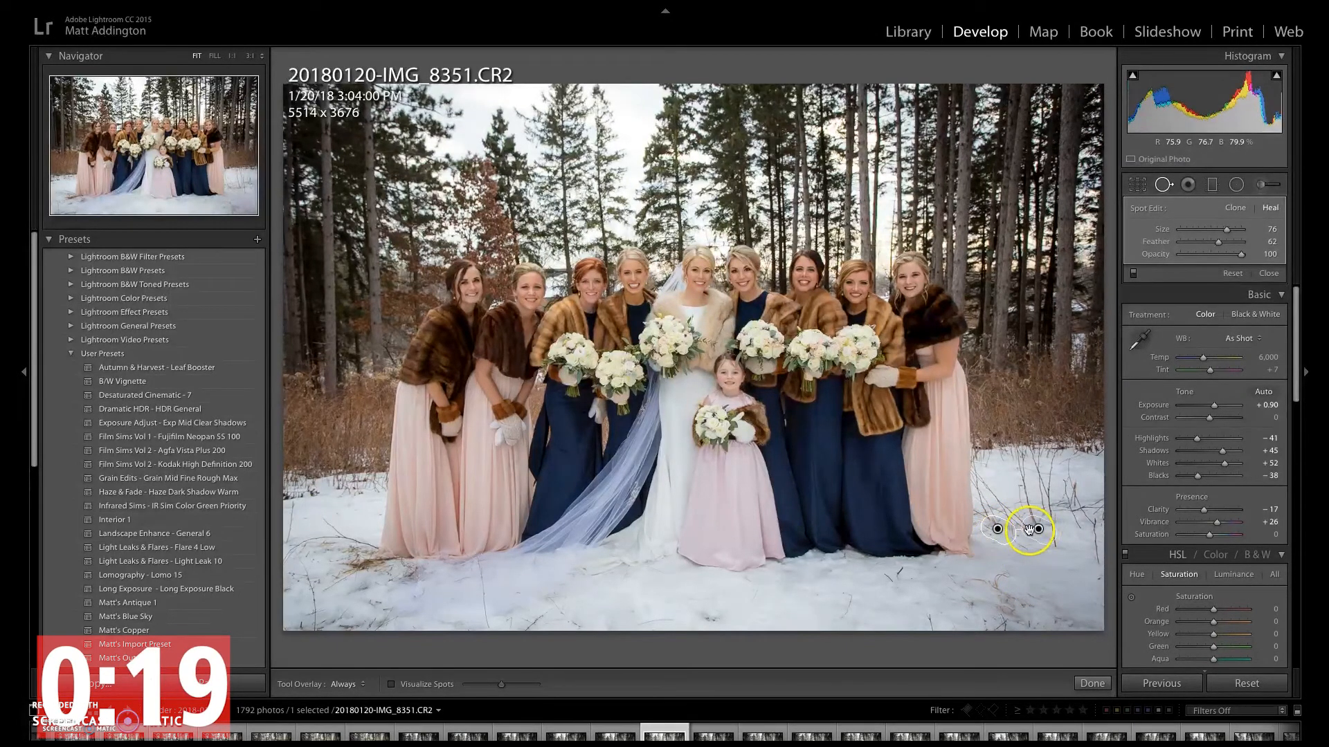
pyautogui.click(1035, 529)
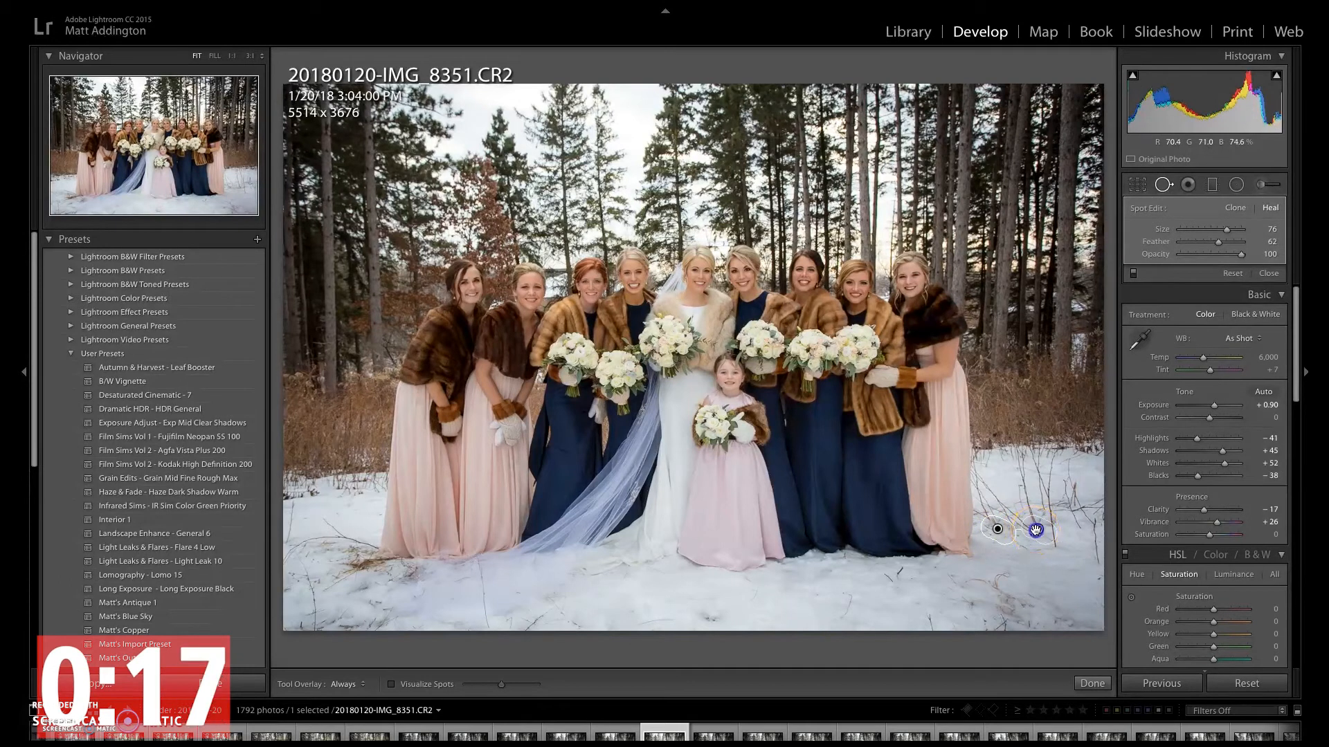
pyautogui.moveTo(1034, 561)
pyautogui.mouseDown()
pyautogui.moveTo(1043, 574)
pyautogui.moveTo(1049, 564)
pyautogui.mouseUp()
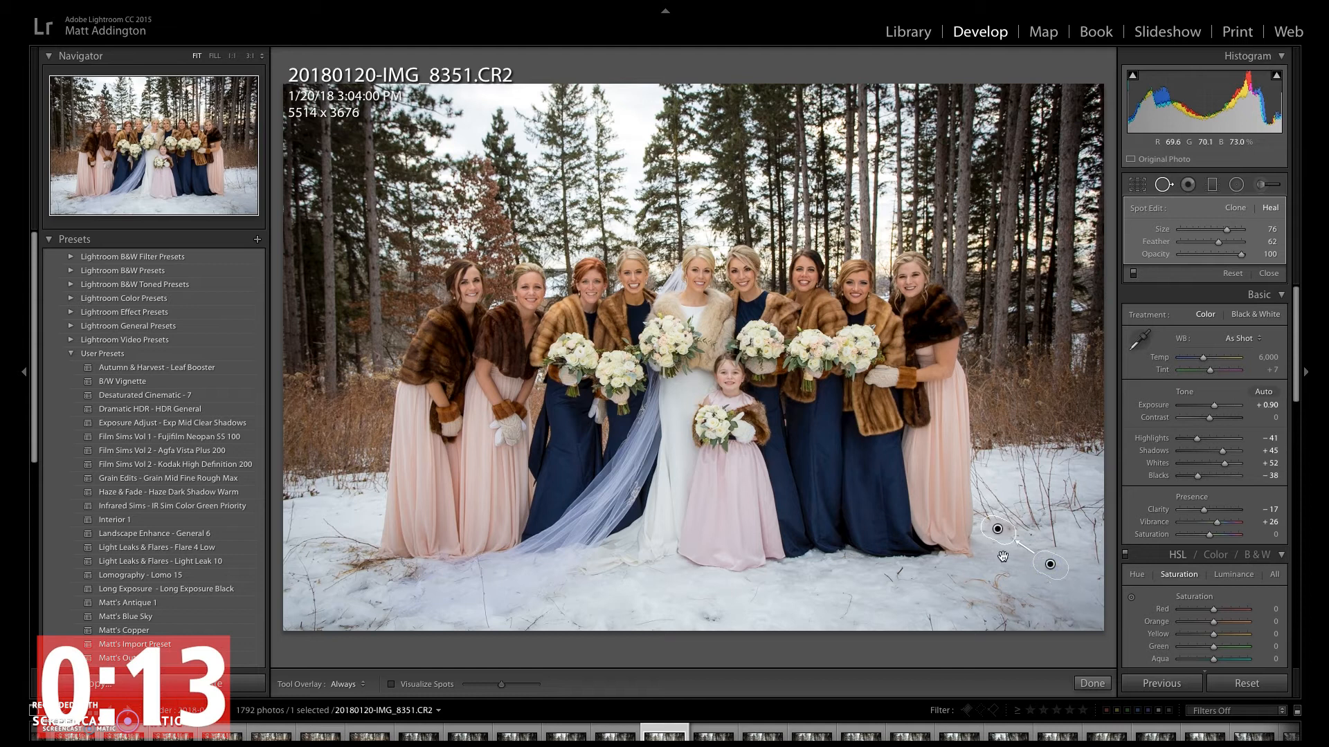
# - Heal the remaining twigs and specks across the foreground snow with brush sizes between 53 and 76, and close Spot Removal
pyautogui.click(707, 616)
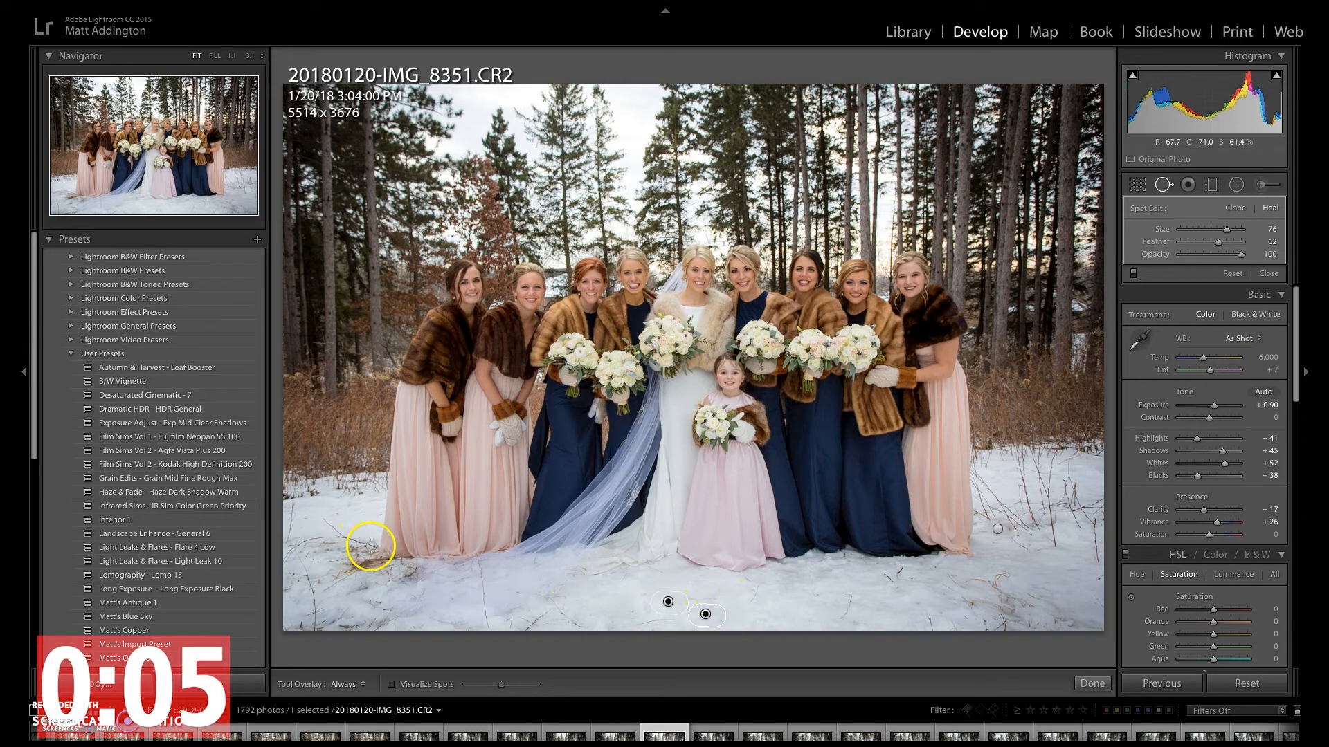
pyautogui.click(373, 546)
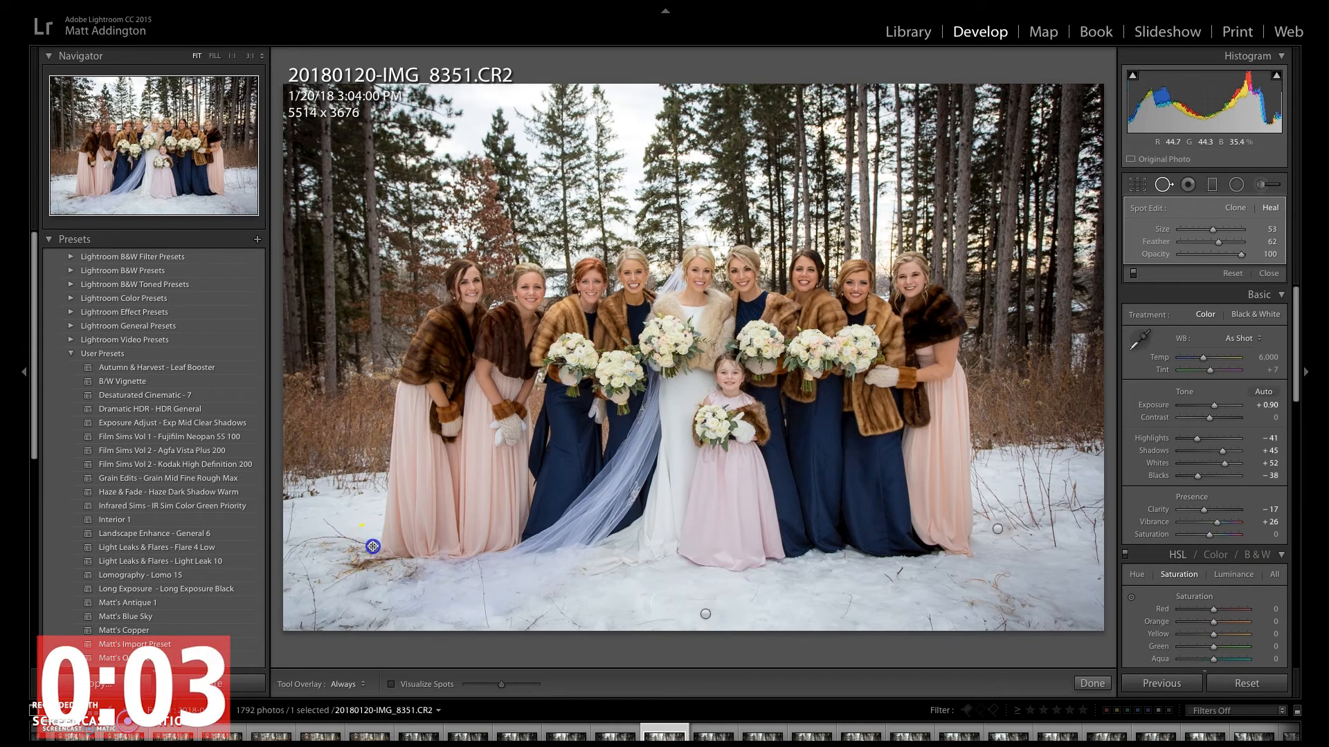
pyautogui.moveTo(364, 543)
pyautogui.mouseDown()
pyautogui.moveTo(300, 545)
pyautogui.moveTo(284, 561)
pyautogui.mouseUp()
pyautogui.click(354, 498)
pyautogui.moveTo(354, 498); pyautogui.dragTo(337, 504)
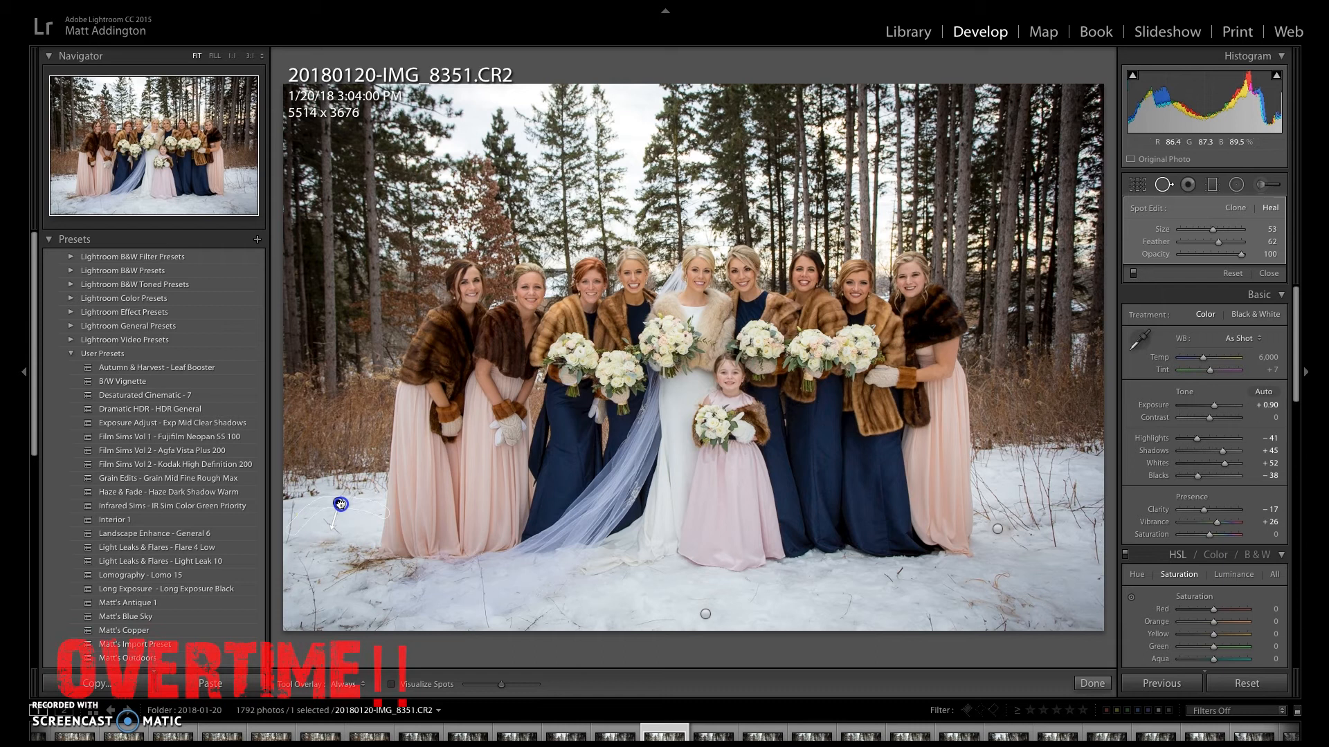
pyautogui.moveTo(338, 504); pyautogui.dragTo(333, 510)
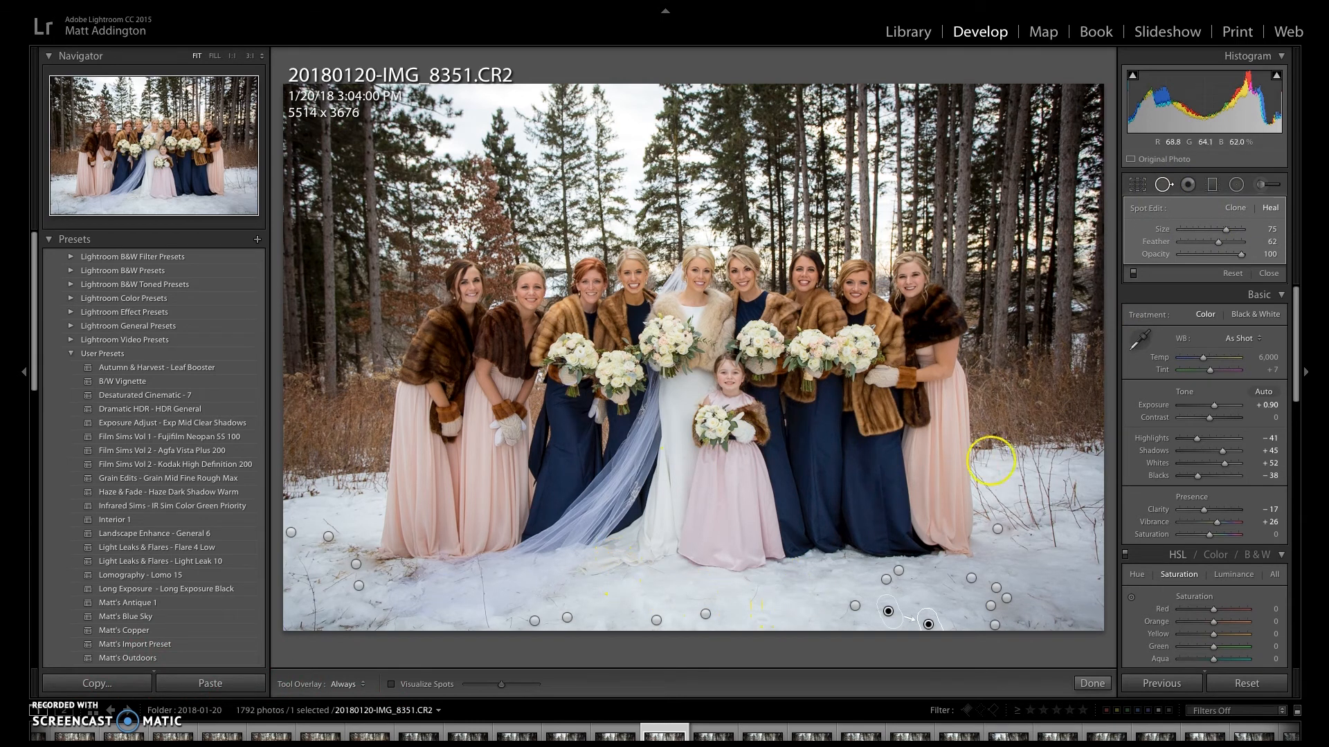
pyautogui.click(1163, 186)
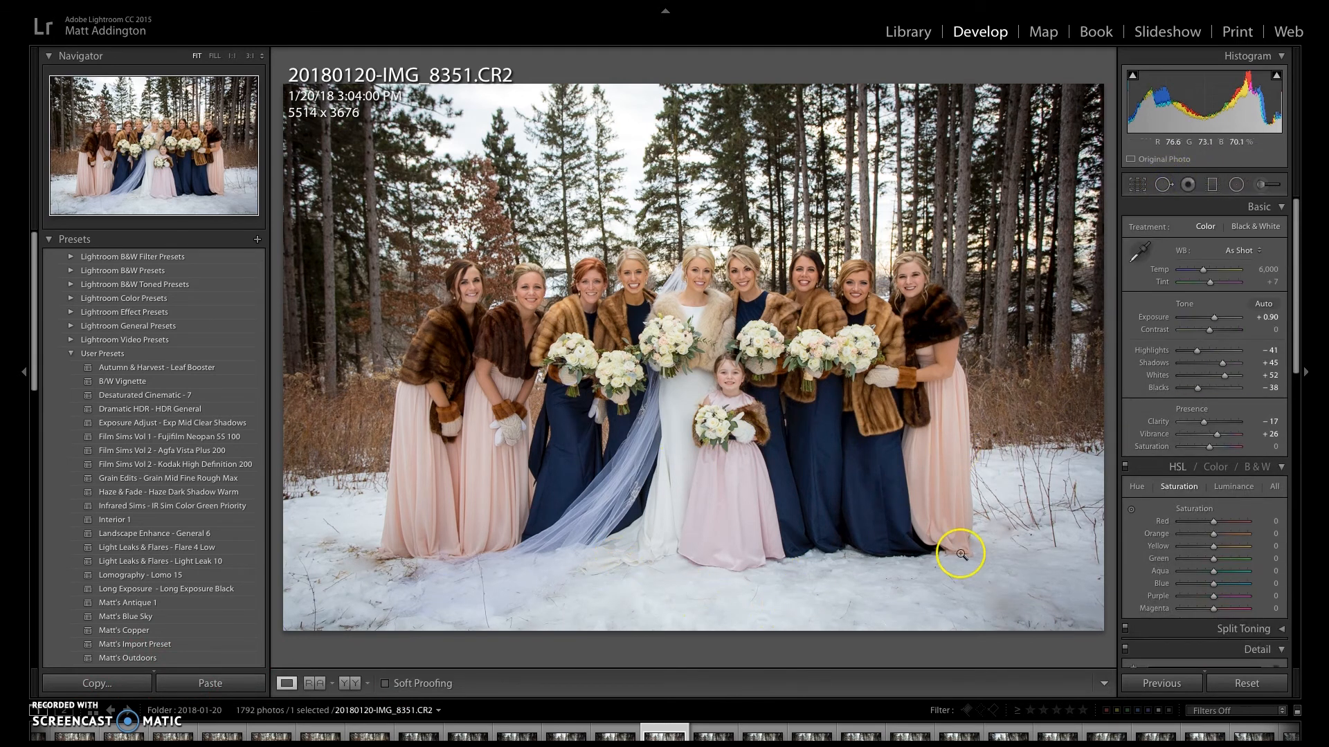